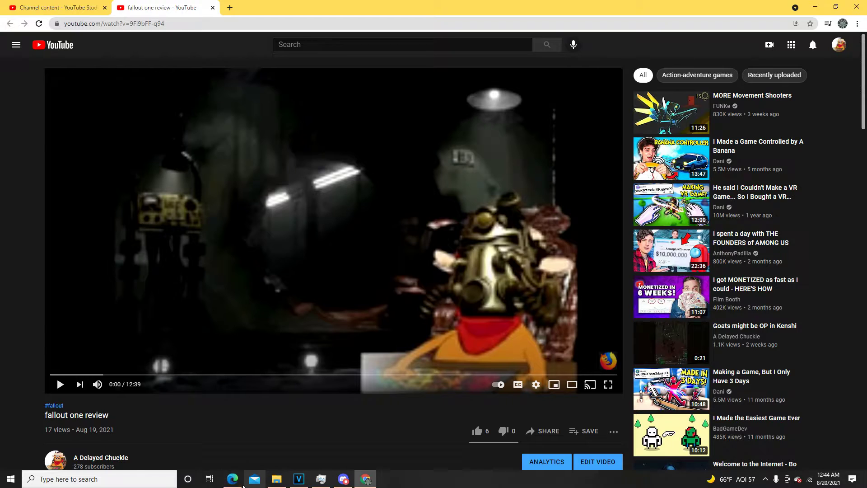
# Alternate between the Edge and Chrome copies of the fallout one review, ending in Chrome.
pyautogui.click(233, 479)
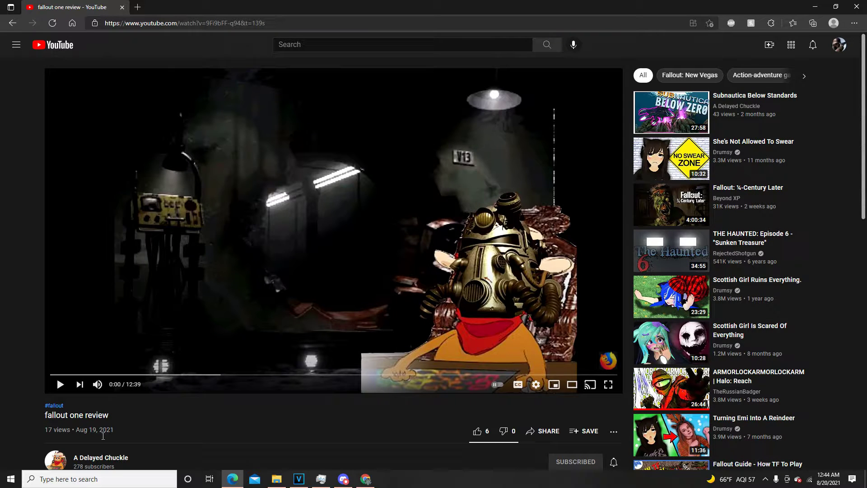
pyautogui.click(366, 479)
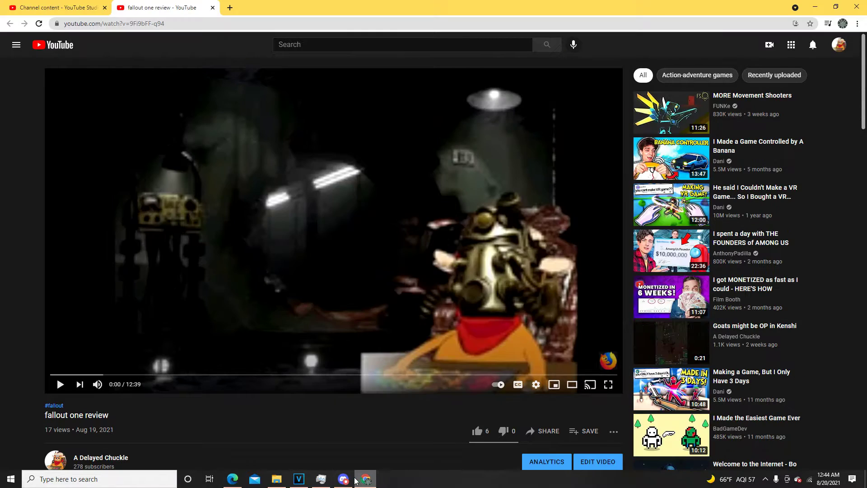
pyautogui.scroll(-1, 150, 420)
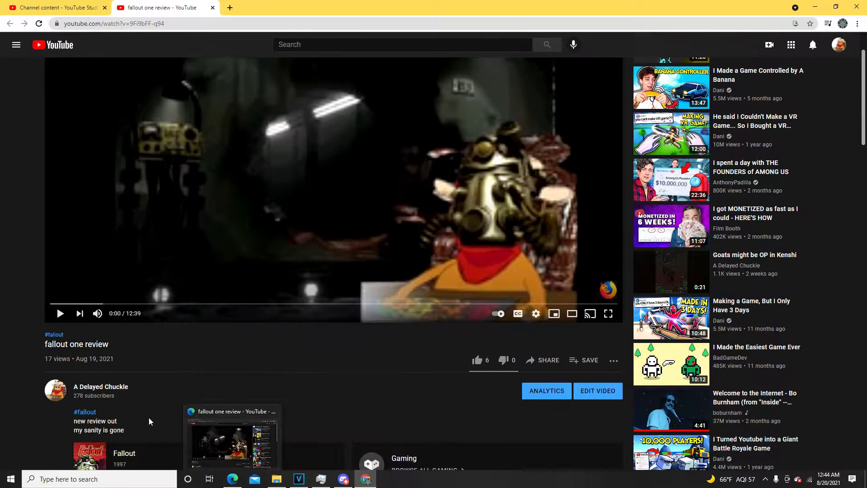
pyautogui.scroll(-1, 150, 421)
pyautogui.click(232, 479)
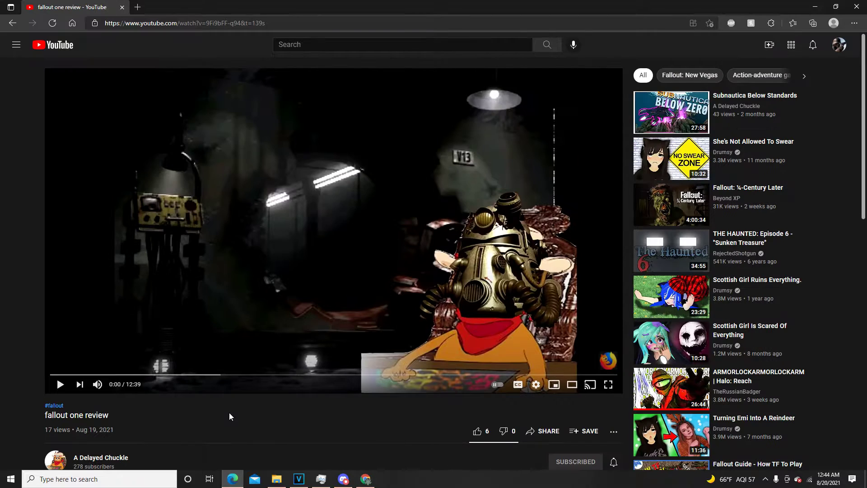
pyautogui.scroll(-2, 229, 412)
pyautogui.scroll(2, 230, 412)
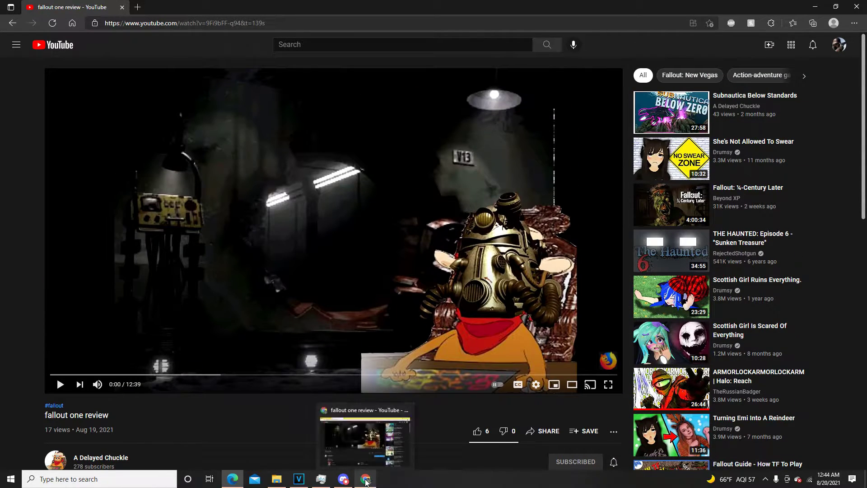
pyautogui.click(366, 479)
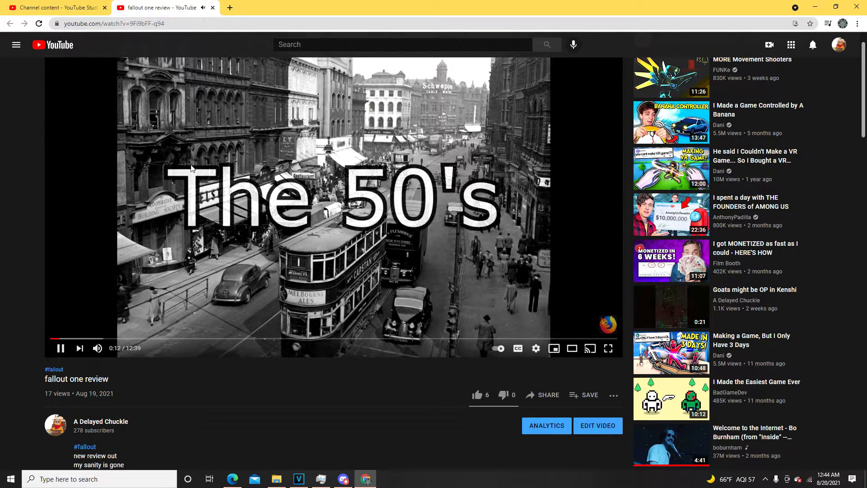
# Pause and resume the Chrome review, stopping it at 0:16.
pyautogui.click(315, 170)
pyautogui.scroll(1, 314, 170)
pyautogui.click(333, 231)
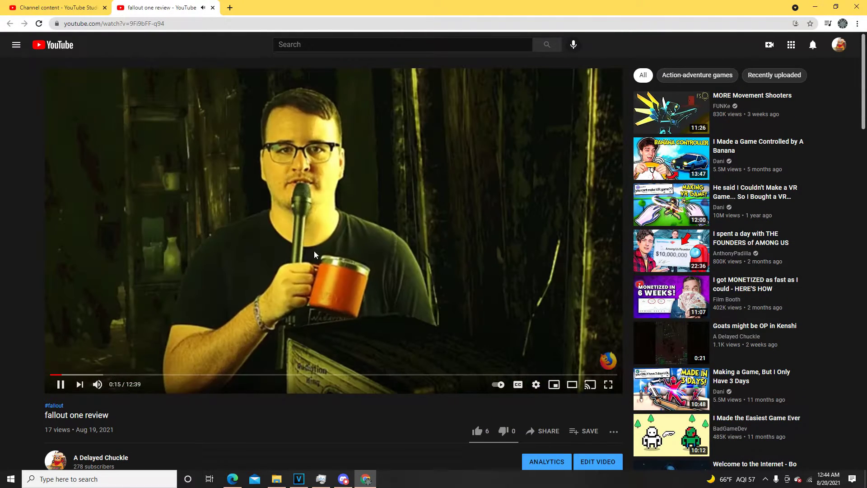
pyautogui.click(319, 271)
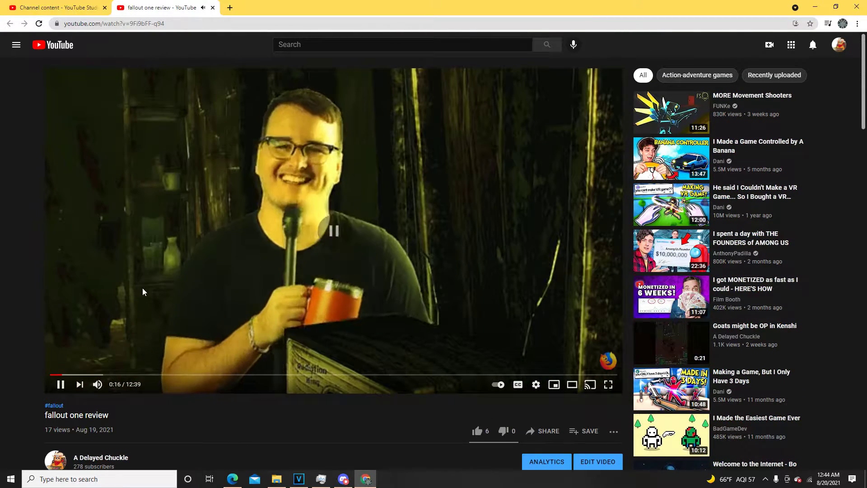
pyautogui.hotkey('alt', 'Tab')
# Play the Edge copy from the start and pause it at 0:17 of 12:39.
pyautogui.click(304, 272)
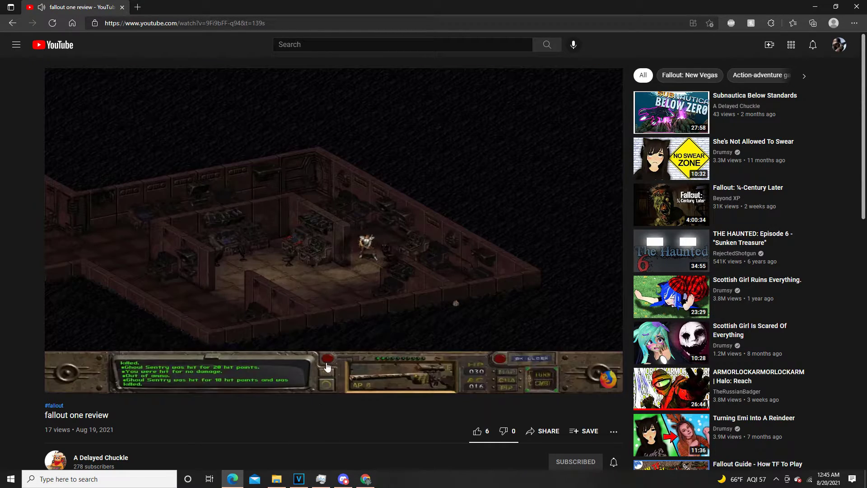
pyautogui.click(322, 339)
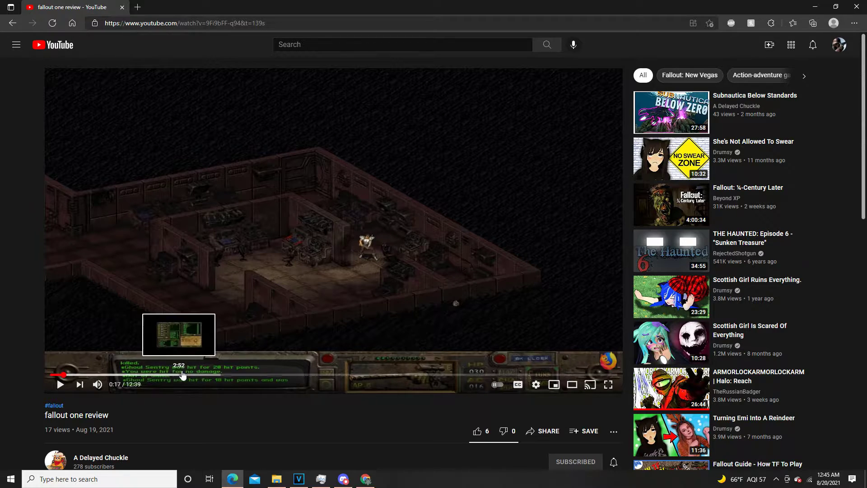
# Seek the Edge review ahead to 2:43, then back to 2:27.
pyautogui.click(175, 374)
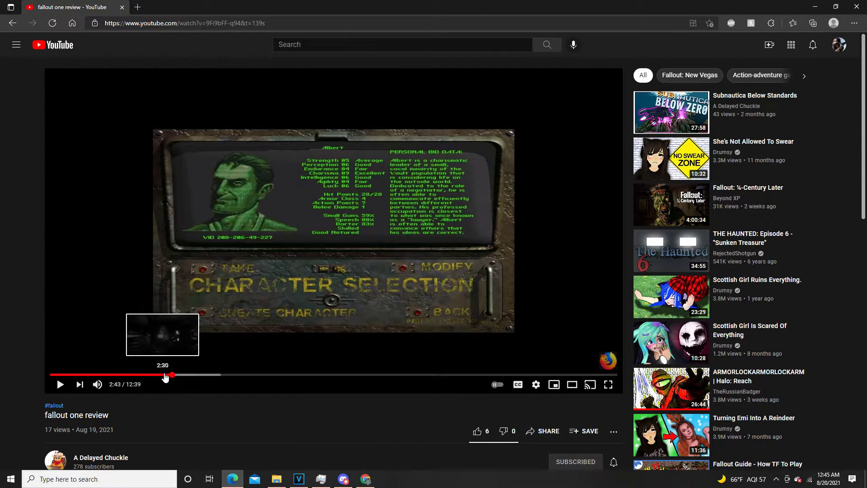
pyautogui.click(162, 374)
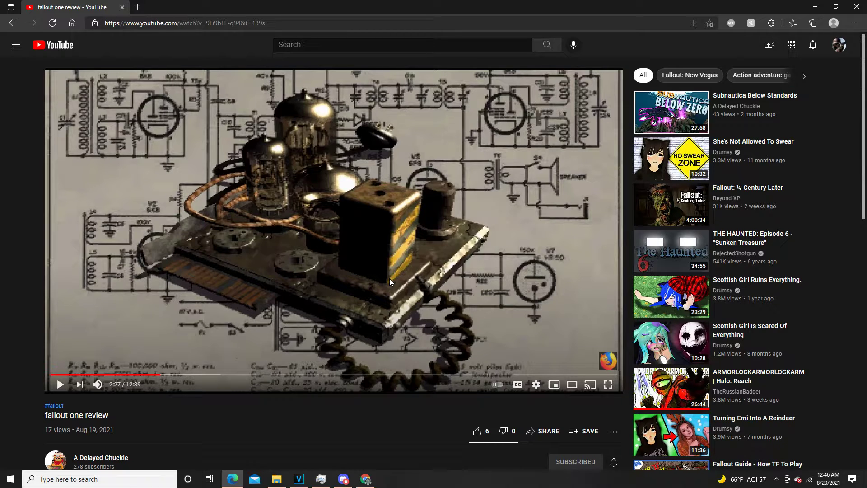
pyautogui.click(299, 479)
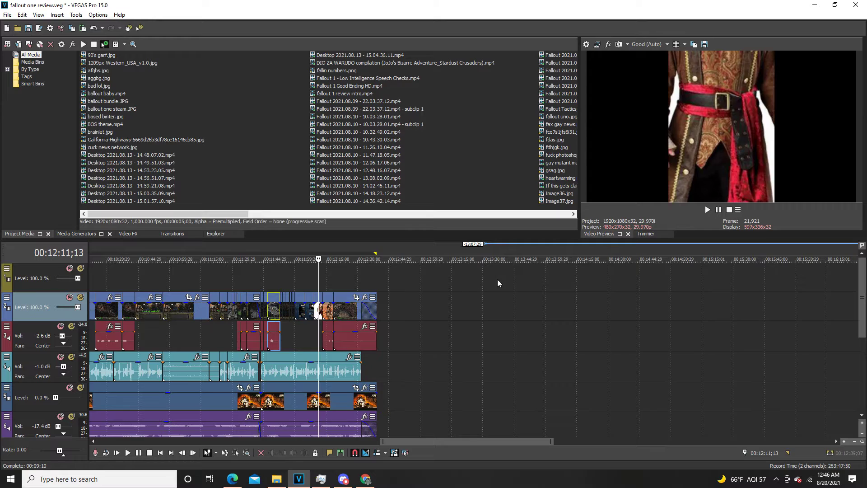
pyautogui.scroll(-6, 327, 299)
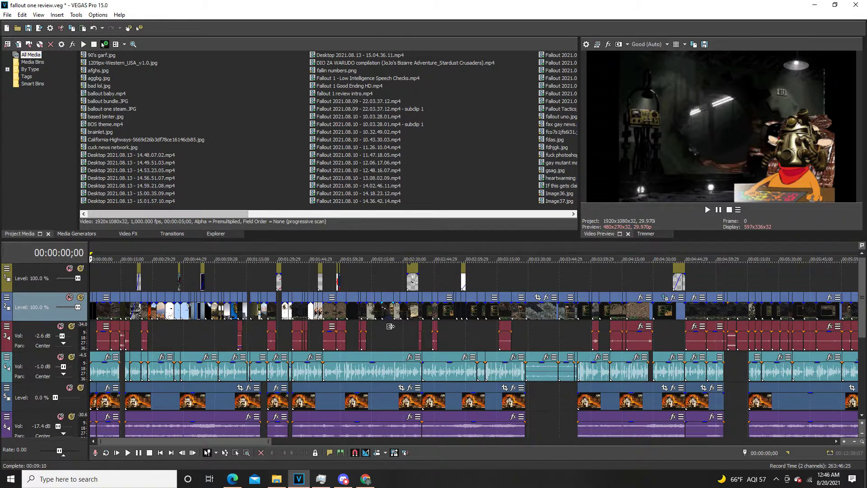
pyautogui.scroll(-5, 372, 284)
pyautogui.click(815, 5)
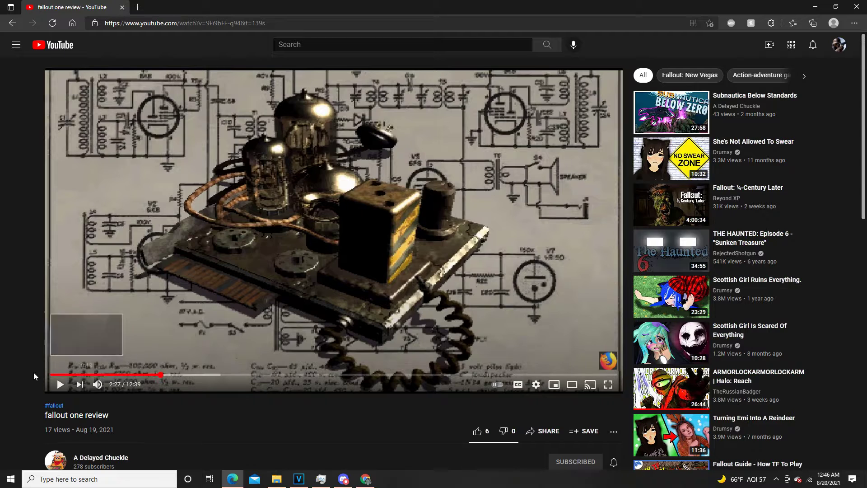
# Rewind the Chrome review to 0:08, play it, and pause at 0:14 on gameplay.
pyautogui.click(366, 479)
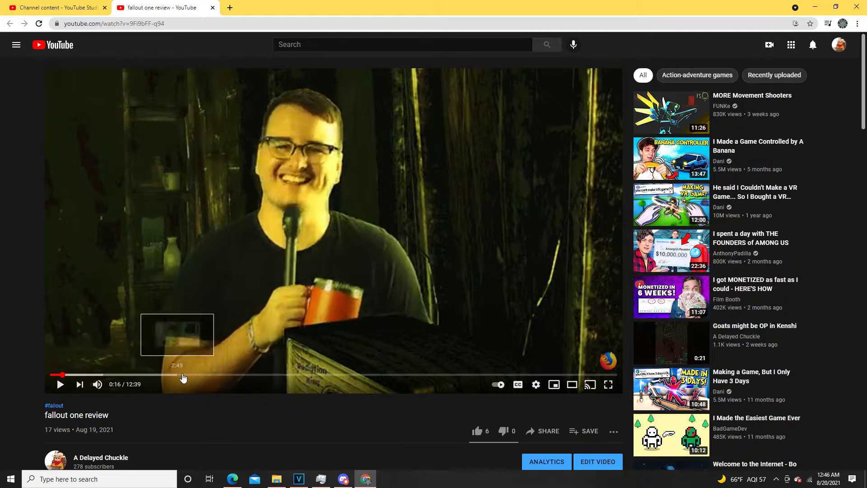
pyautogui.click(60, 375)
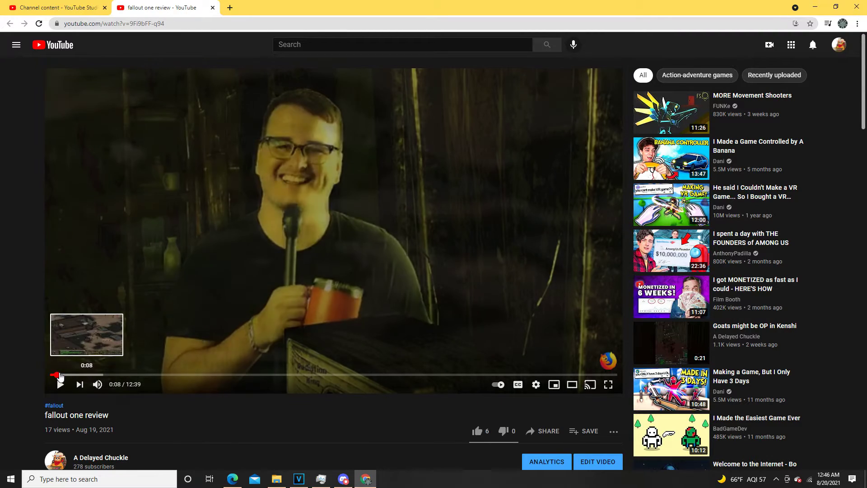
pyautogui.click(60, 384)
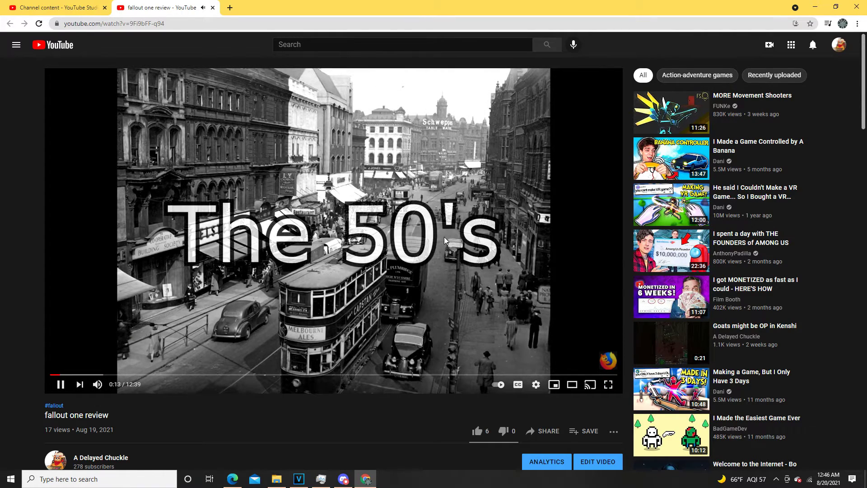
pyautogui.click(452, 275)
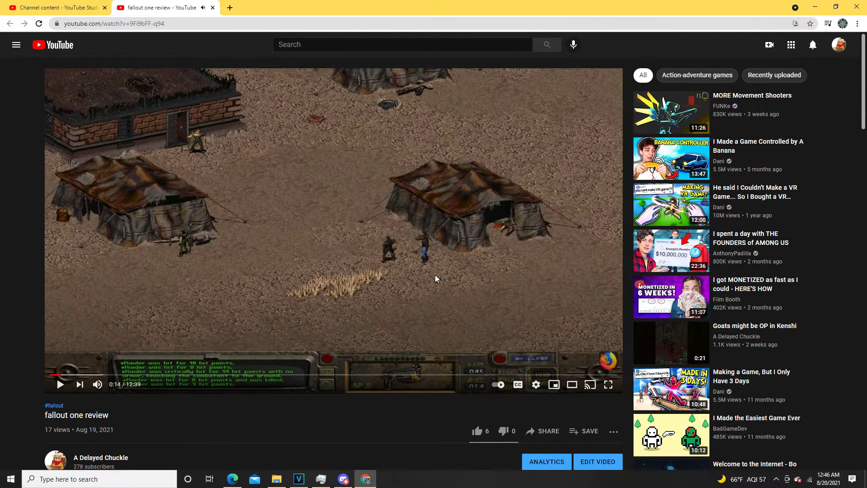